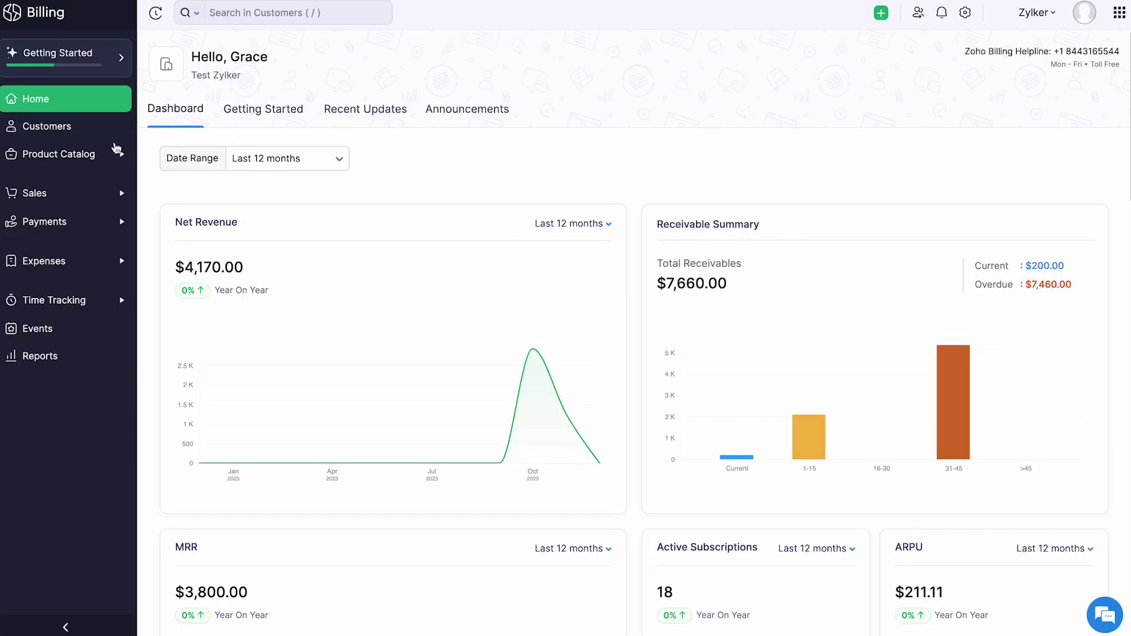
Step: Start a new subscription product named 'Product Management software' and paste in its description
left_click(98, 155)
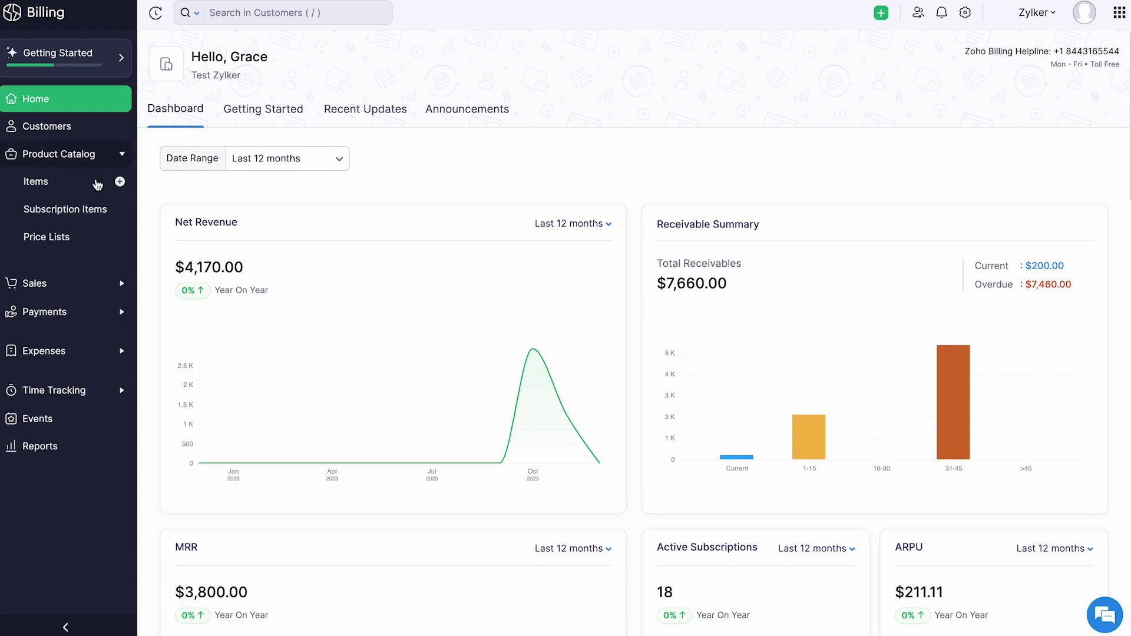
left_click(97, 209)
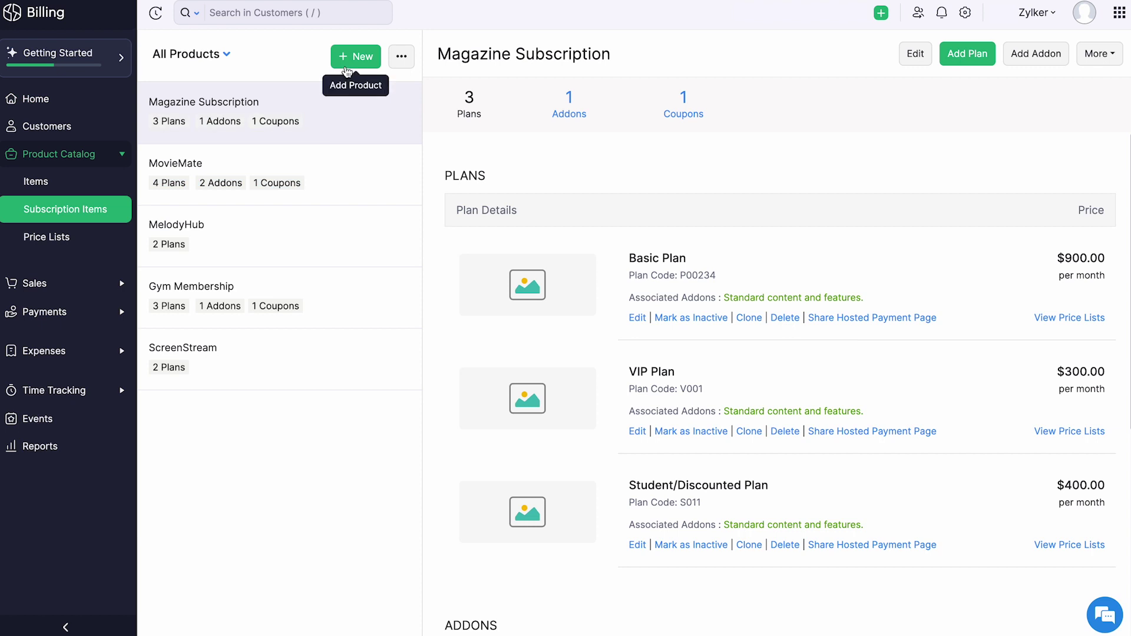
left_click(347, 63)
type("Product Management software")
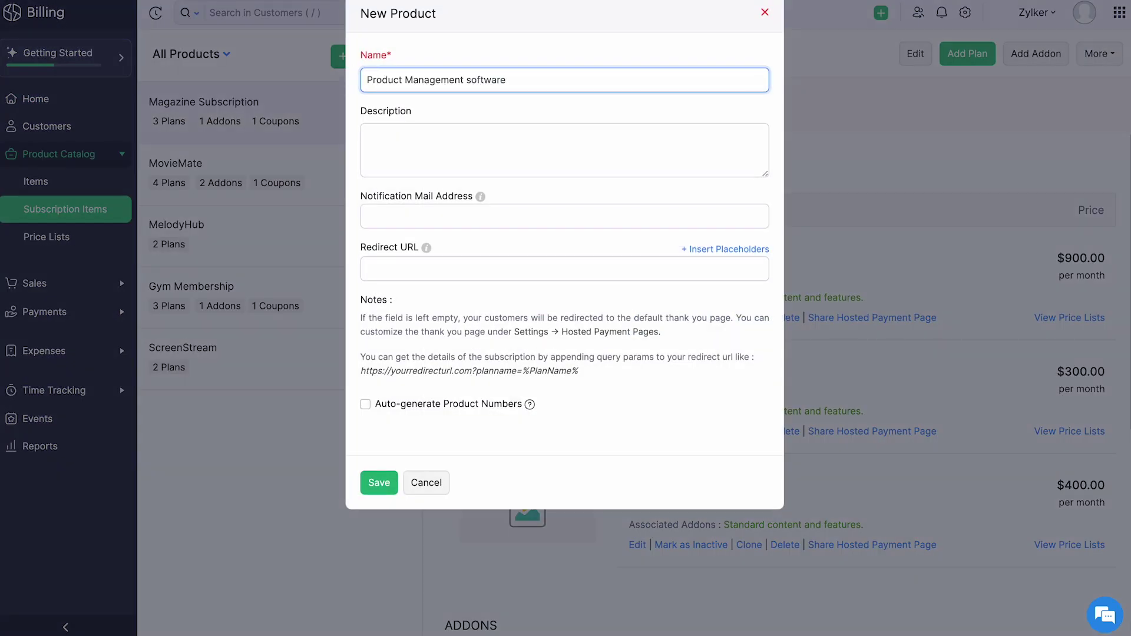
left_click(480, 136)
type("Product management software helps companies plan, develop, and launch successful products. It allows teams to plan product strategy, assign tasks, communicate in real-time, share product information, track bugs, and test results.")
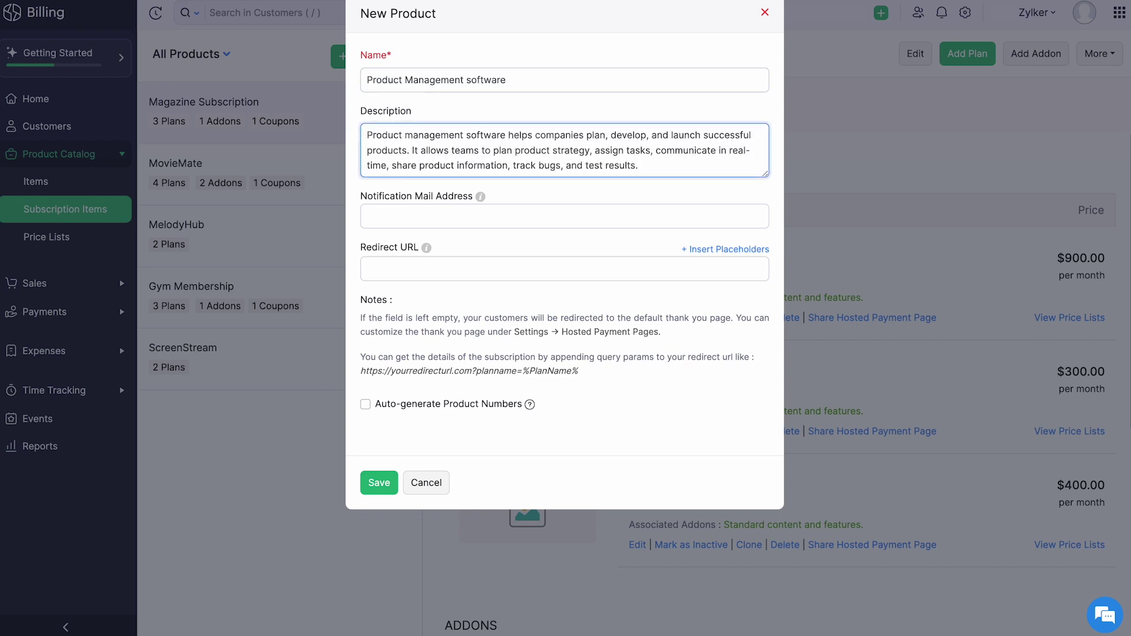
Step: Add the notification email and redirect URL, enable SUB- auto-generated product numbers, and save
left_click(605, 216)
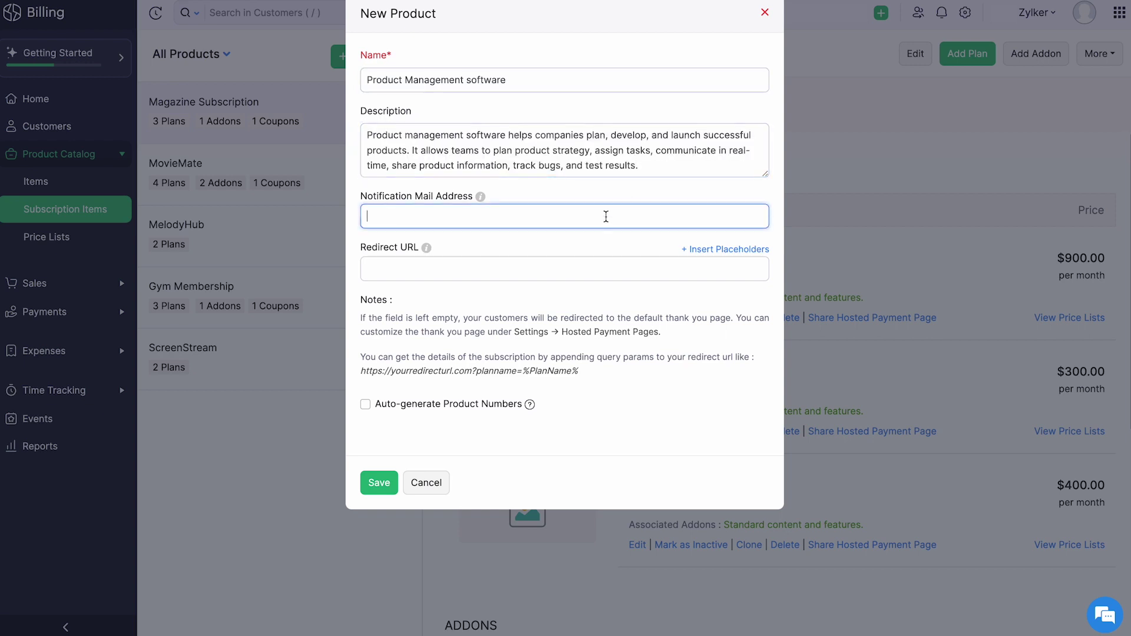
key("ctrl+v")
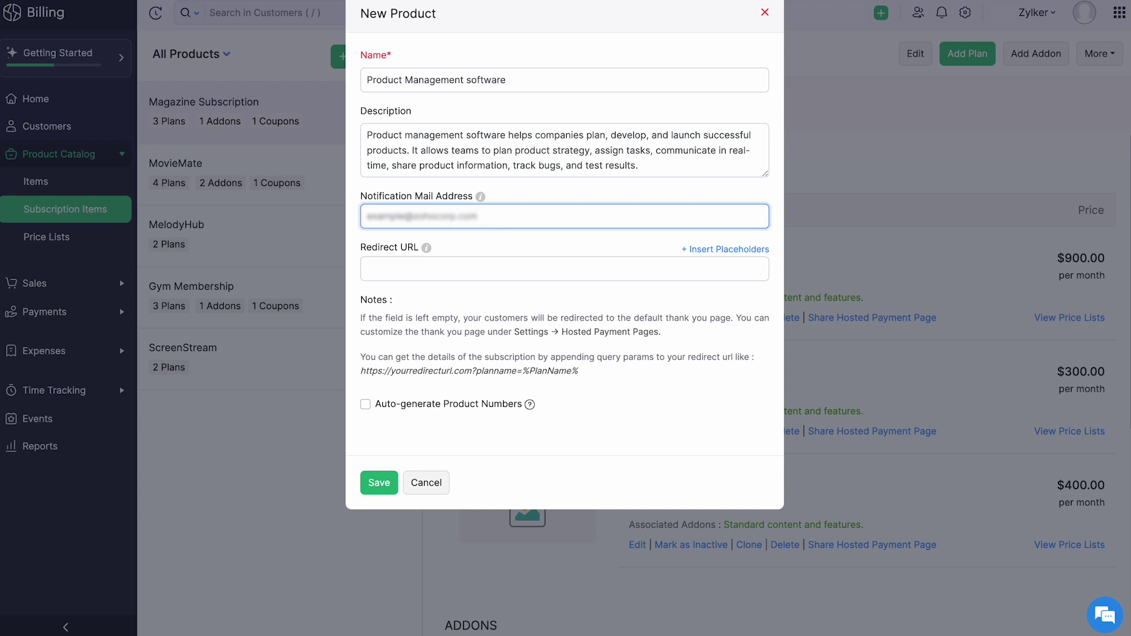
left_click(603, 268)
key("ctrl+v")
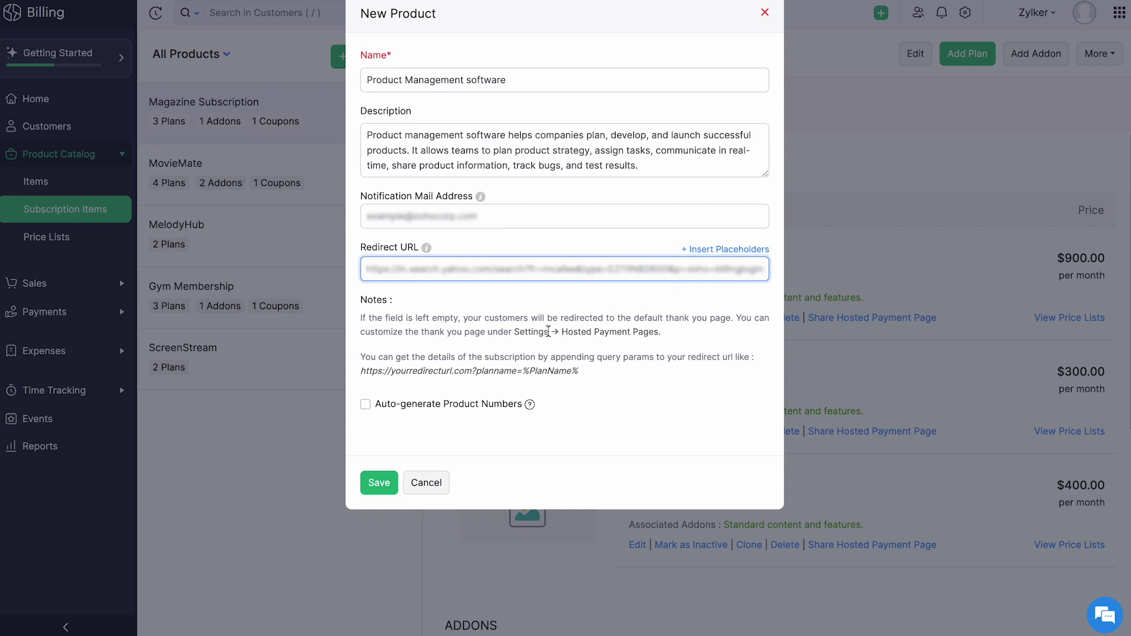
left_click(380, 403)
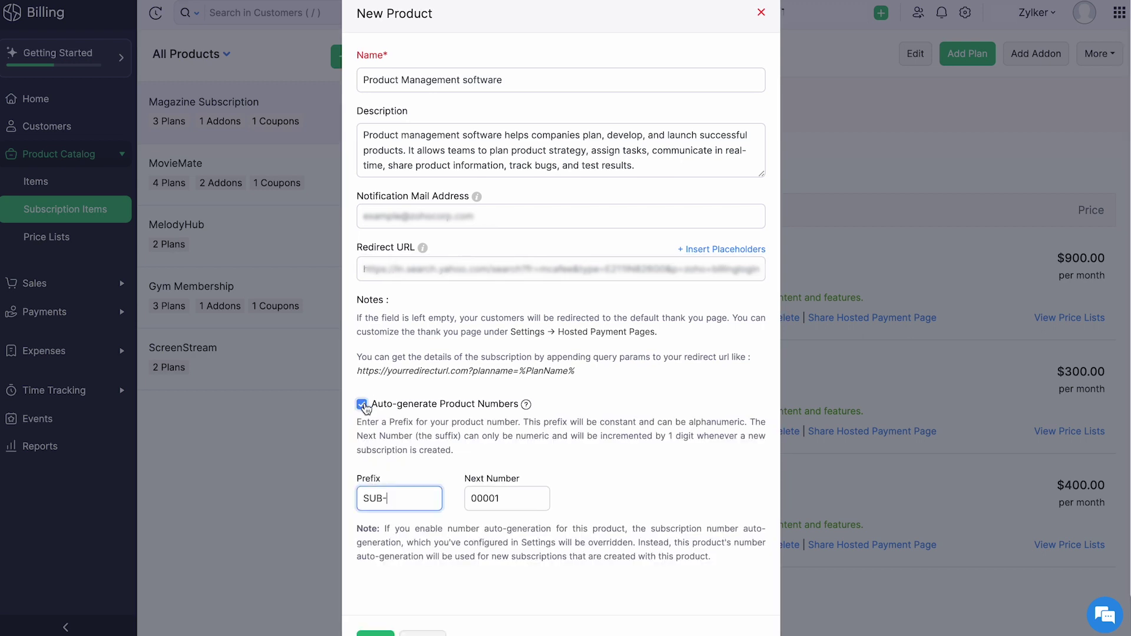
scroll(365, 407, "down", 1)
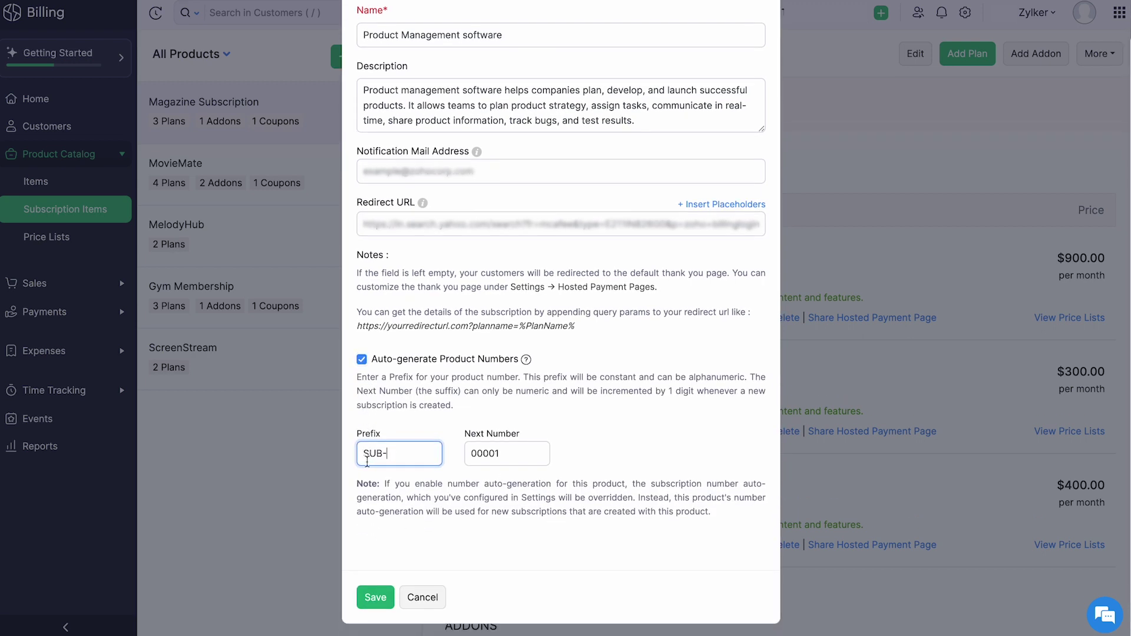
left_click(376, 597)
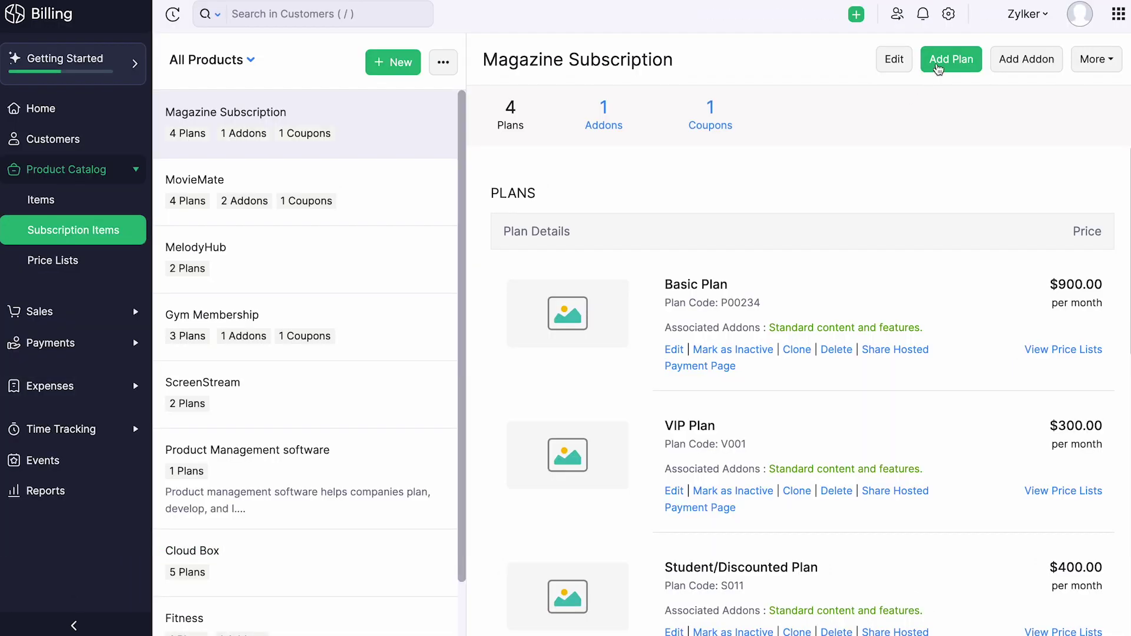
Step: Add plan 'Standard' with code P008, unit box and price 50 USD
left_click(949, 59)
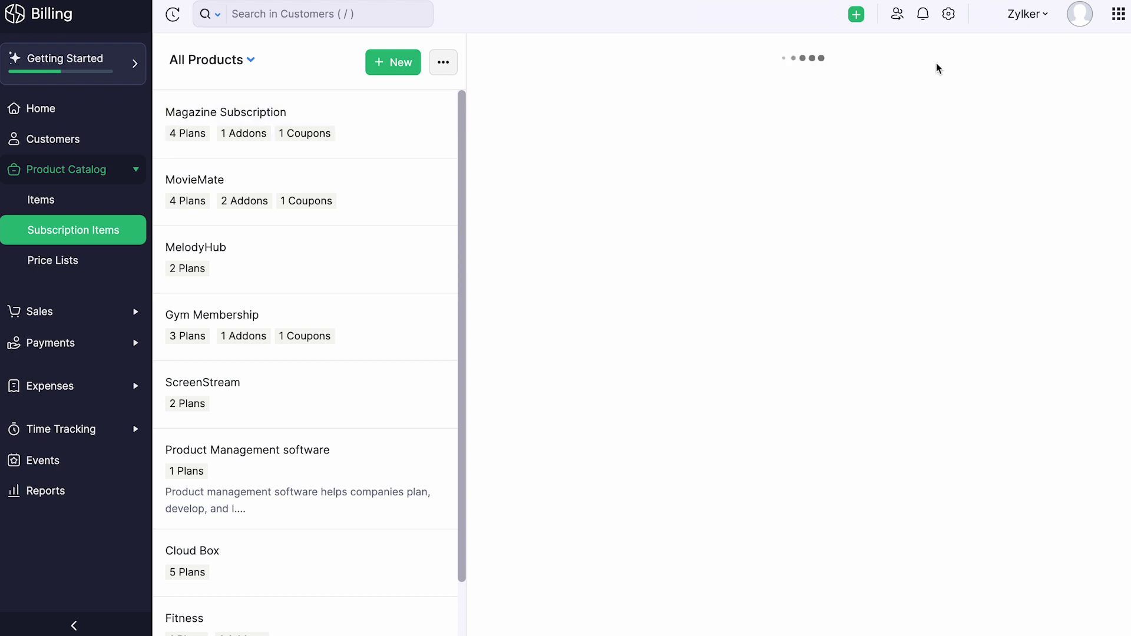
type("Standard")
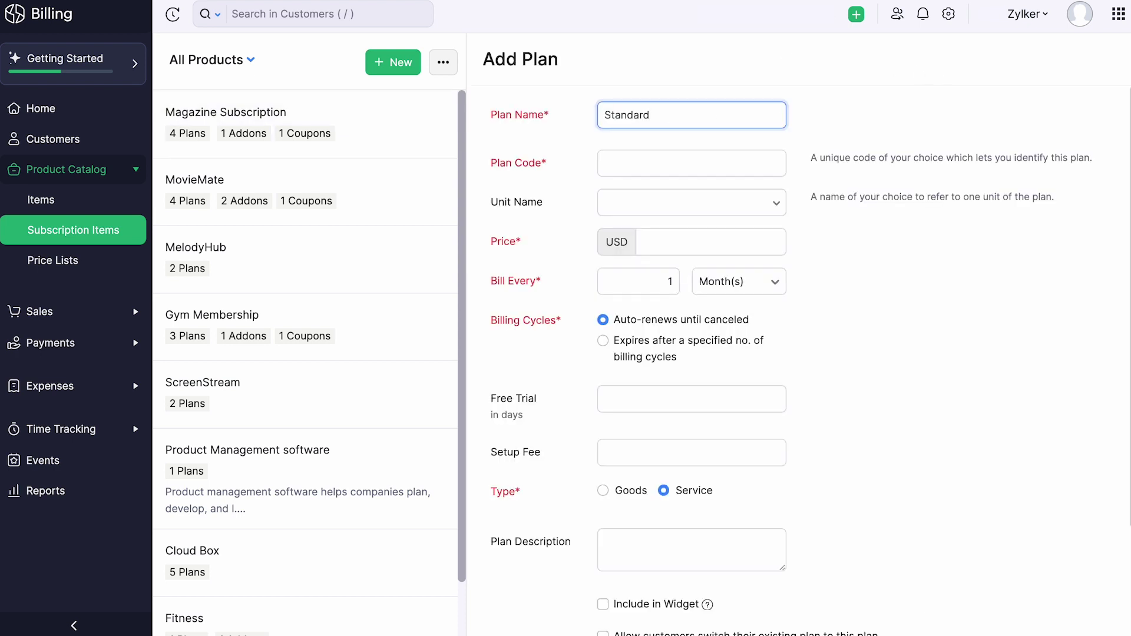
left_click(649, 165)
type("P008")
left_click(652, 204)
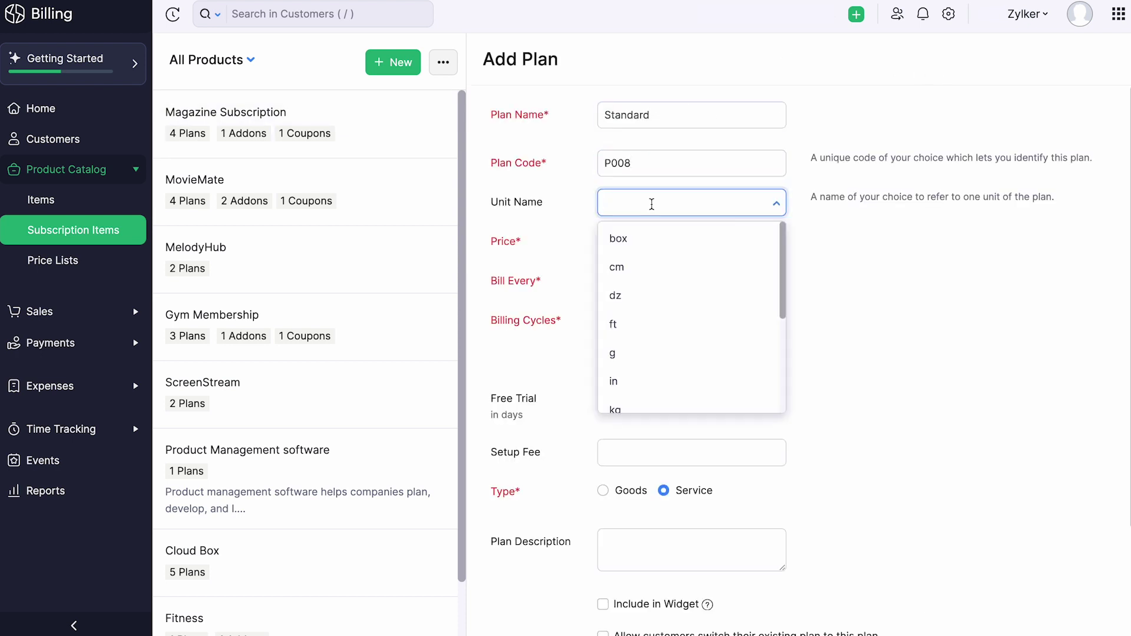
left_click(651, 238)
left_click(651, 241)
type("50")
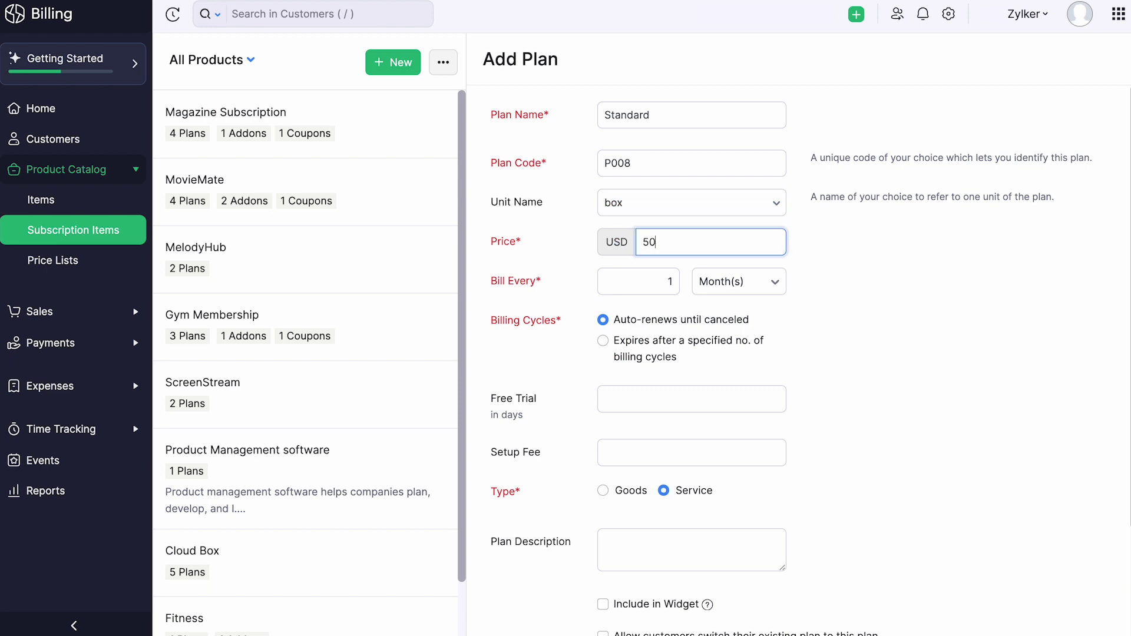
left_click(666, 282)
Step: Enter setup fee 30, paste the 'Trusted by 100K+ teams…' description, and include the plan in the widget
left_click(619, 399)
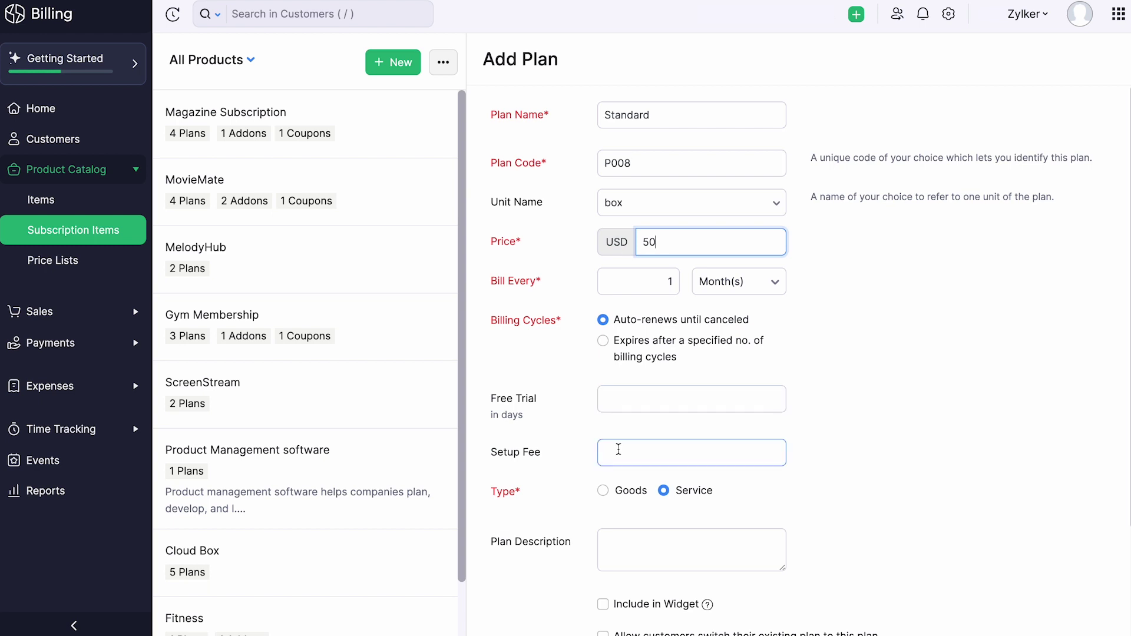
left_click(617, 453)
type("30")
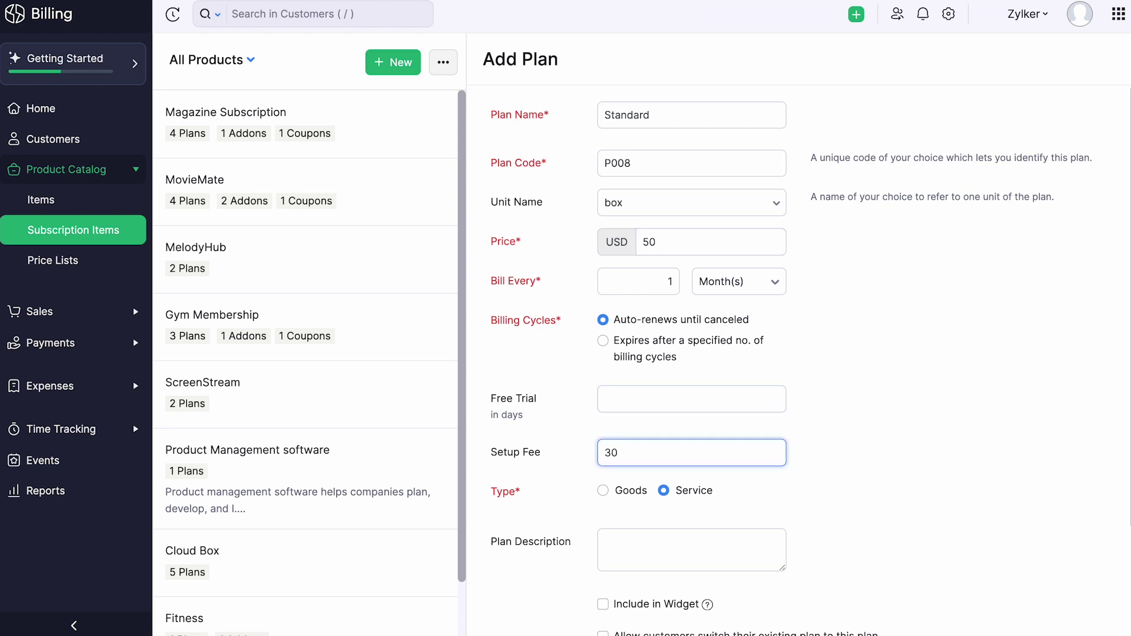
scroll(810, 360, "down", 3)
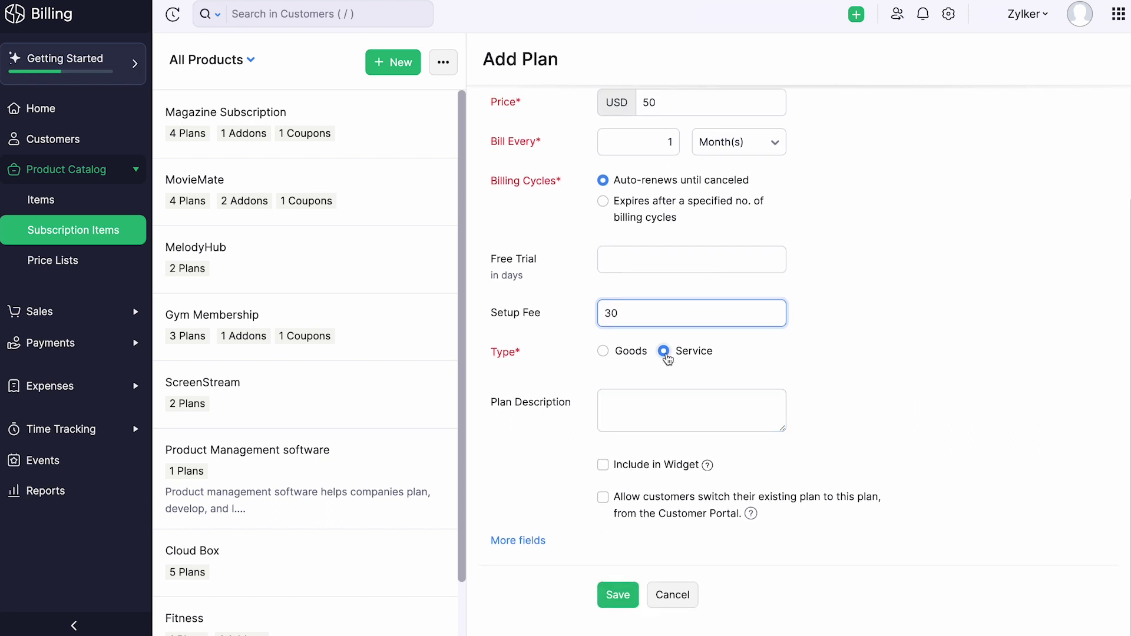
left_click(625, 390)
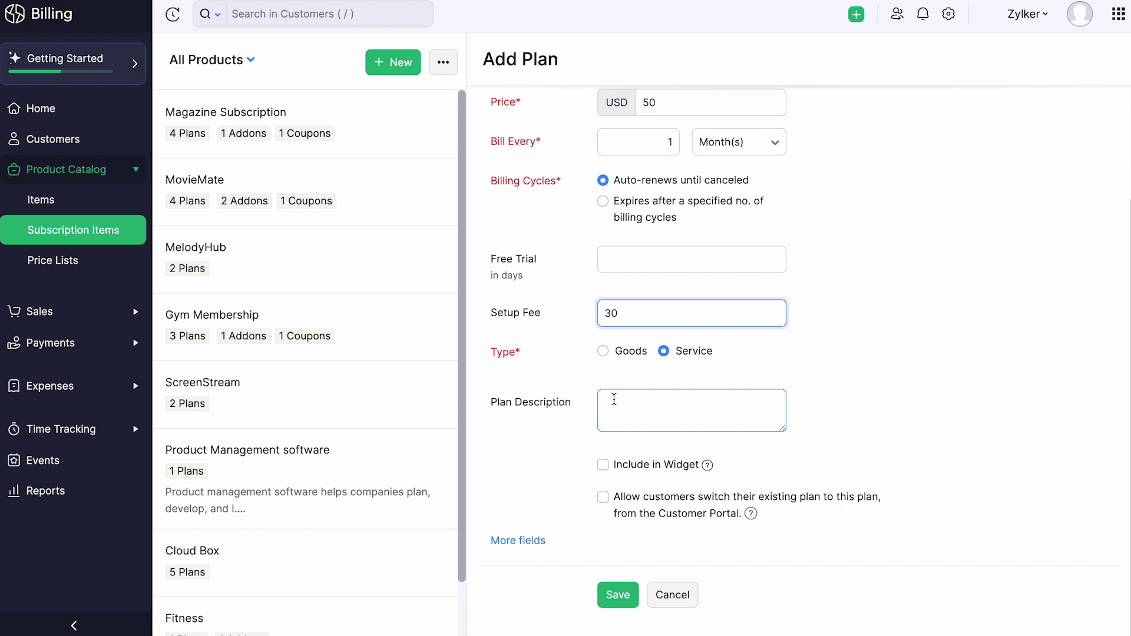
key("ctrl+v")
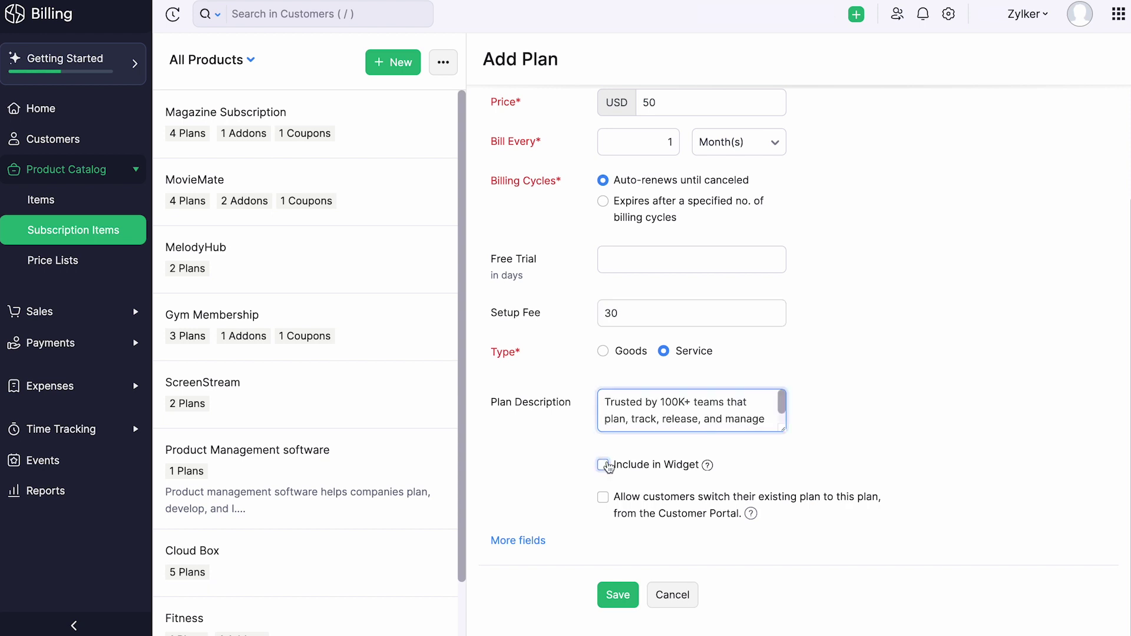
left_click(603, 465)
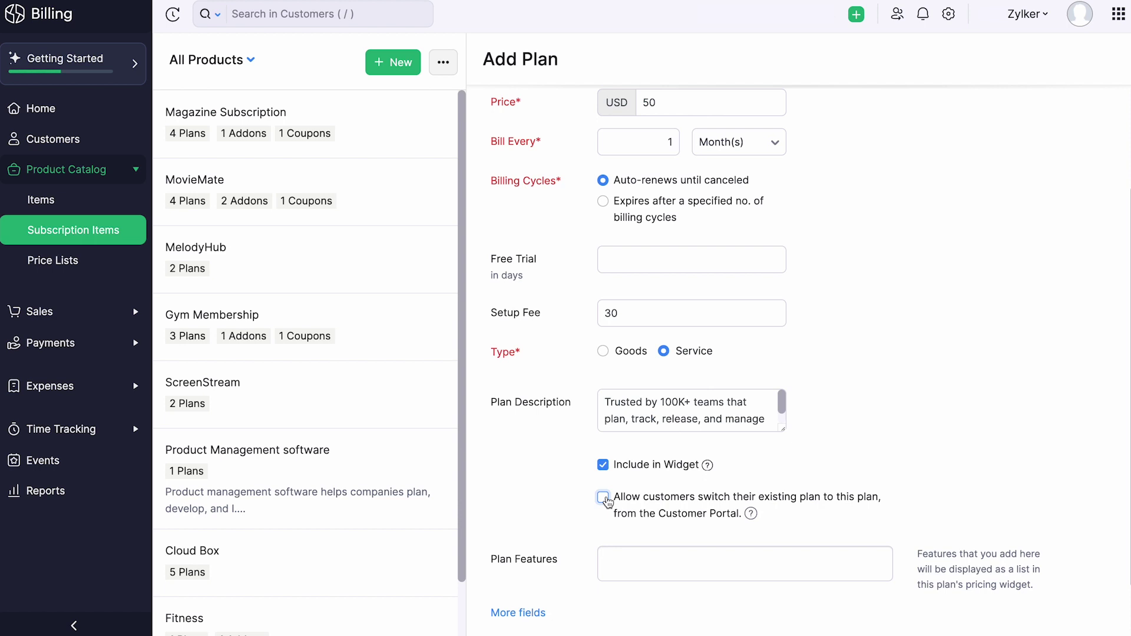
scroll(606, 500, "down", 2)
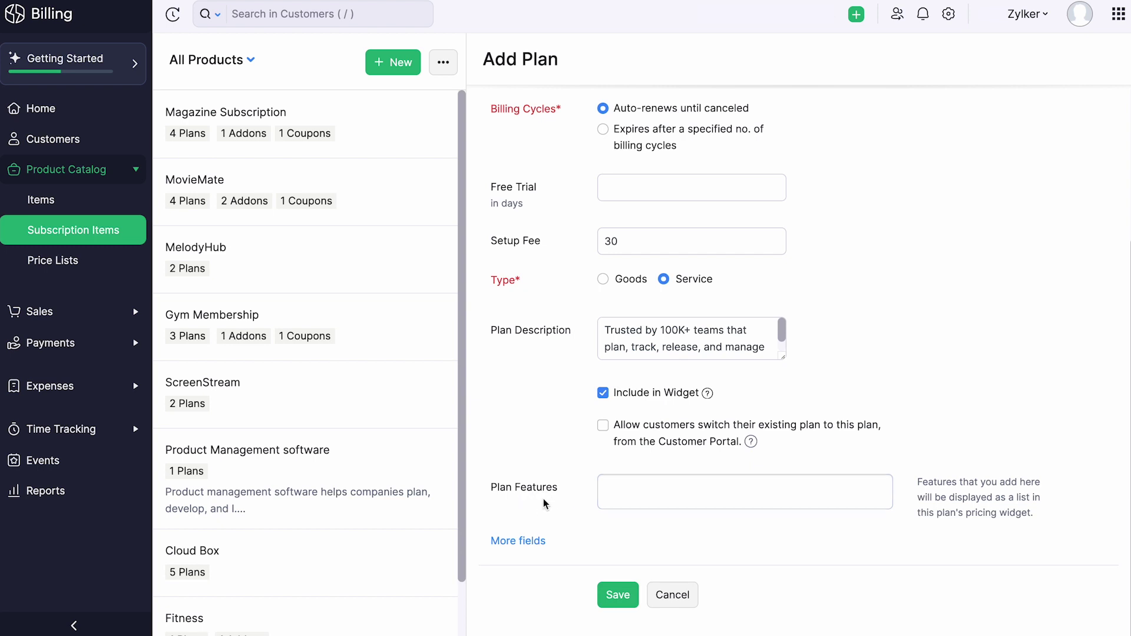
Step: Set the plan account to Discount and the setup fee account to Other Charges
left_click(536, 540)
scroll(536, 540, "down", 2)
scroll(536, 540, "down", 3)
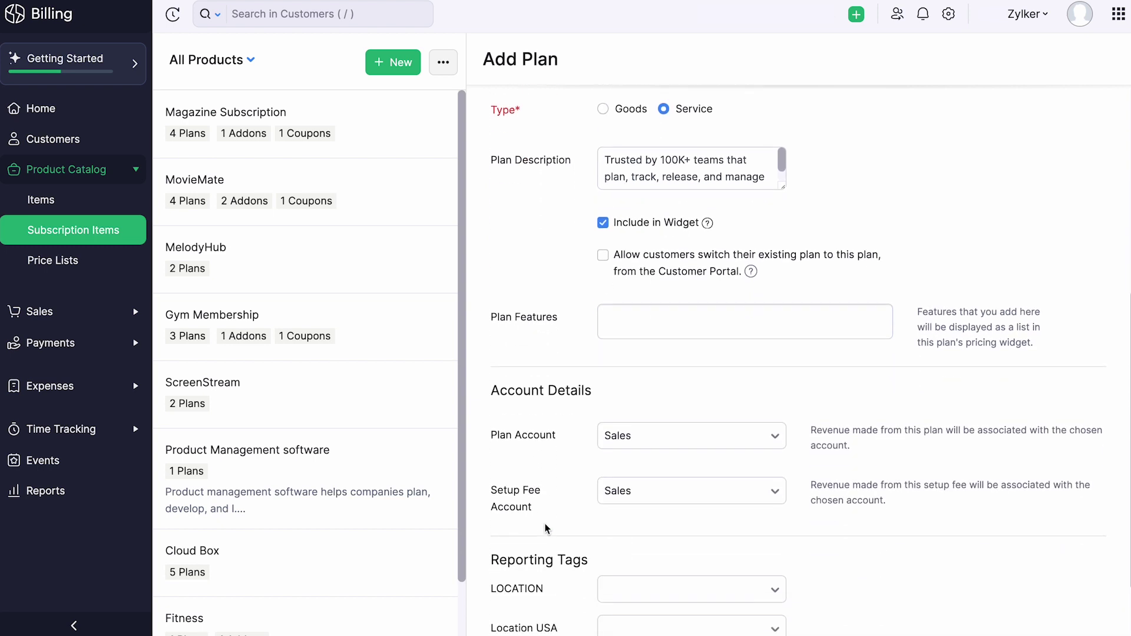
left_click(623, 441)
left_click(626, 492)
left_click(629, 500)
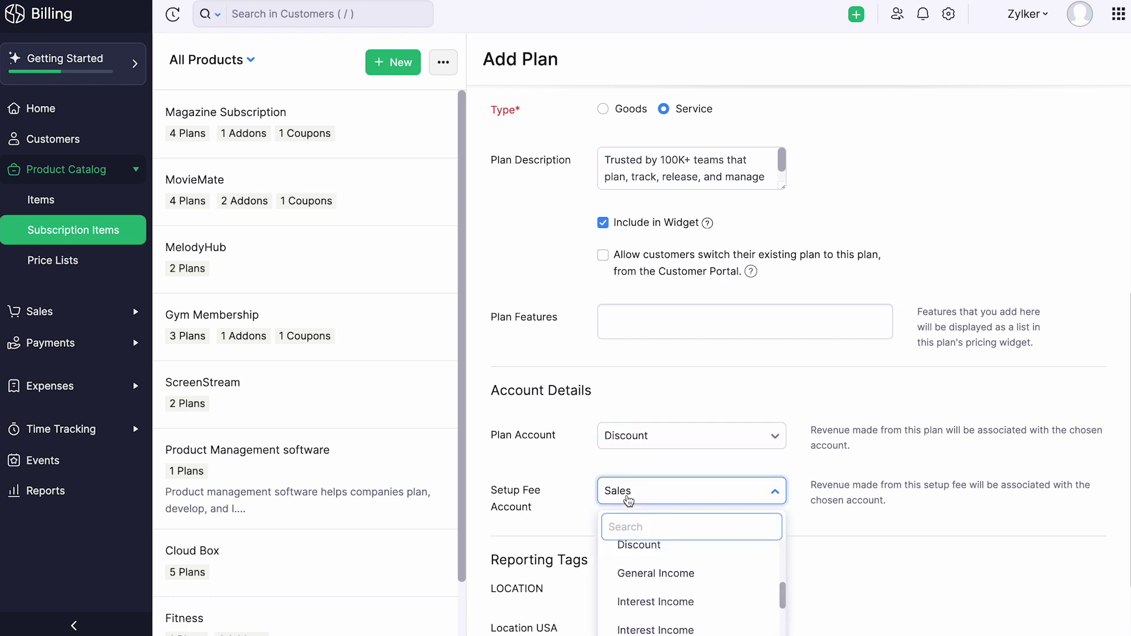
scroll(628, 500, "down", 3)
left_click(628, 588)
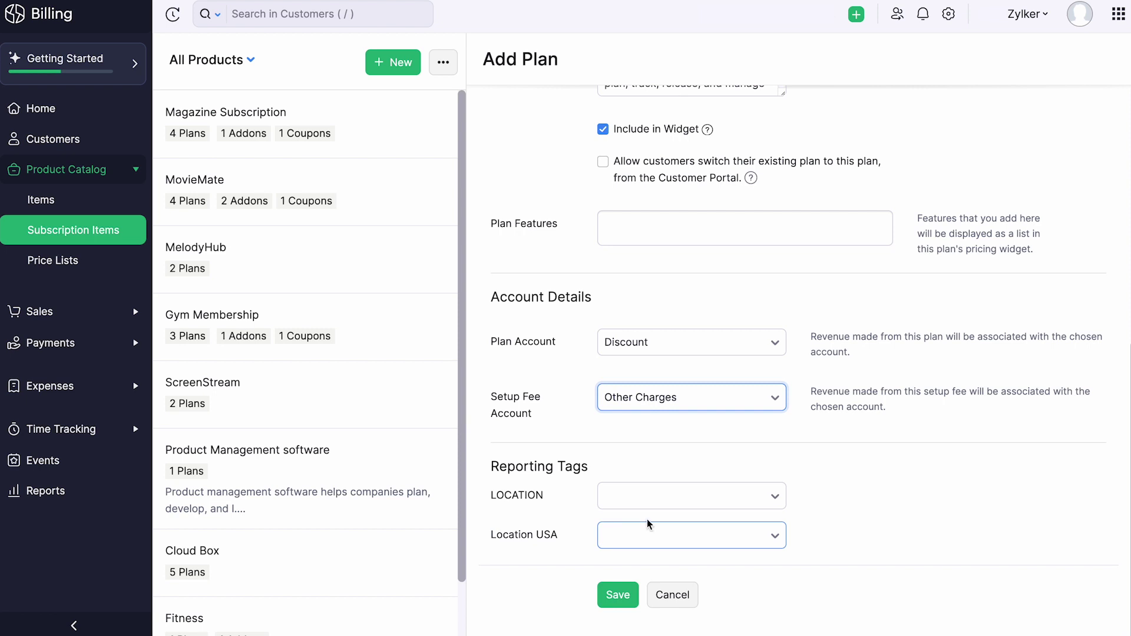
Step: Tag the plan with locations Noida and Alabama, then save it
left_click(642, 497)
left_click(647, 591)
left_click(659, 537)
left_click(659, 600)
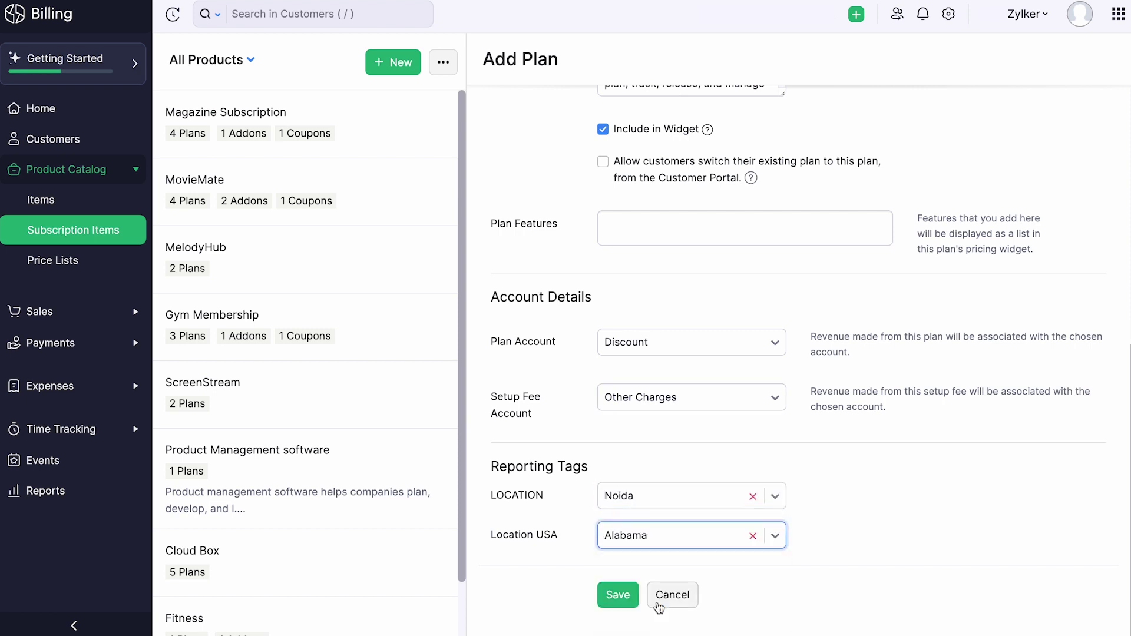
left_click(625, 596)
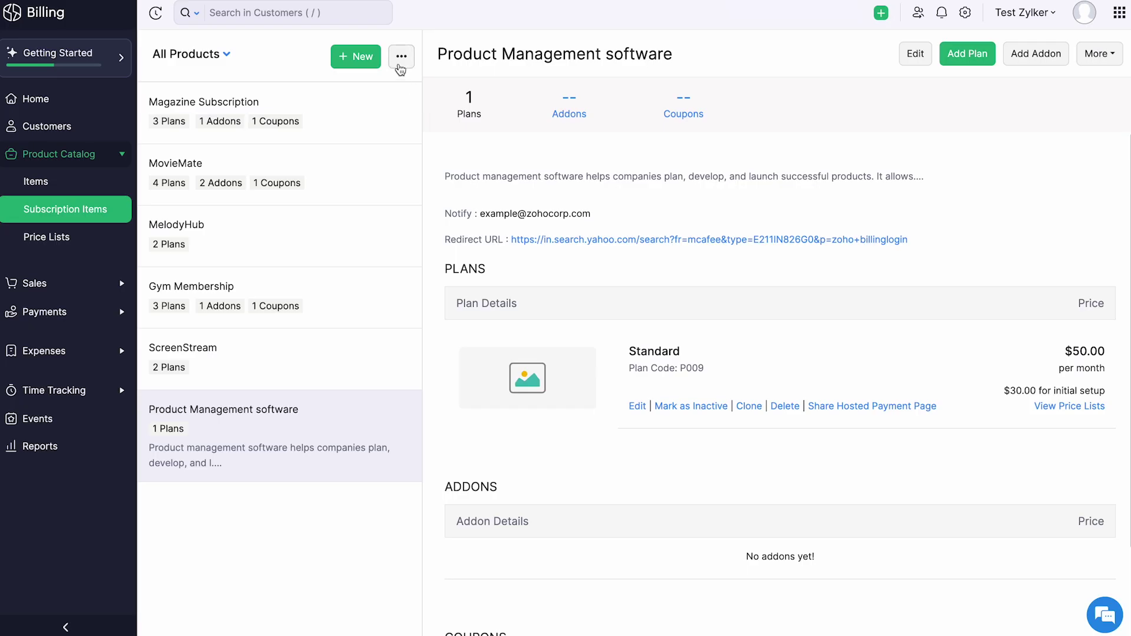
Step: Start a plan import and select the file '0 Product management.csv'
left_click(400, 62)
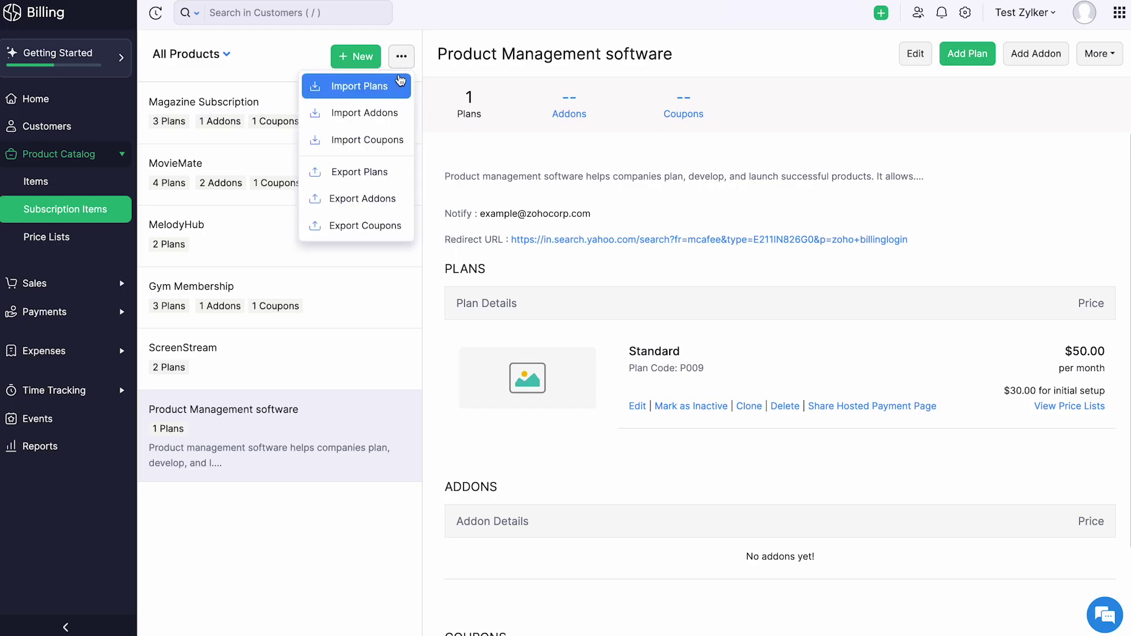
left_click(397, 86)
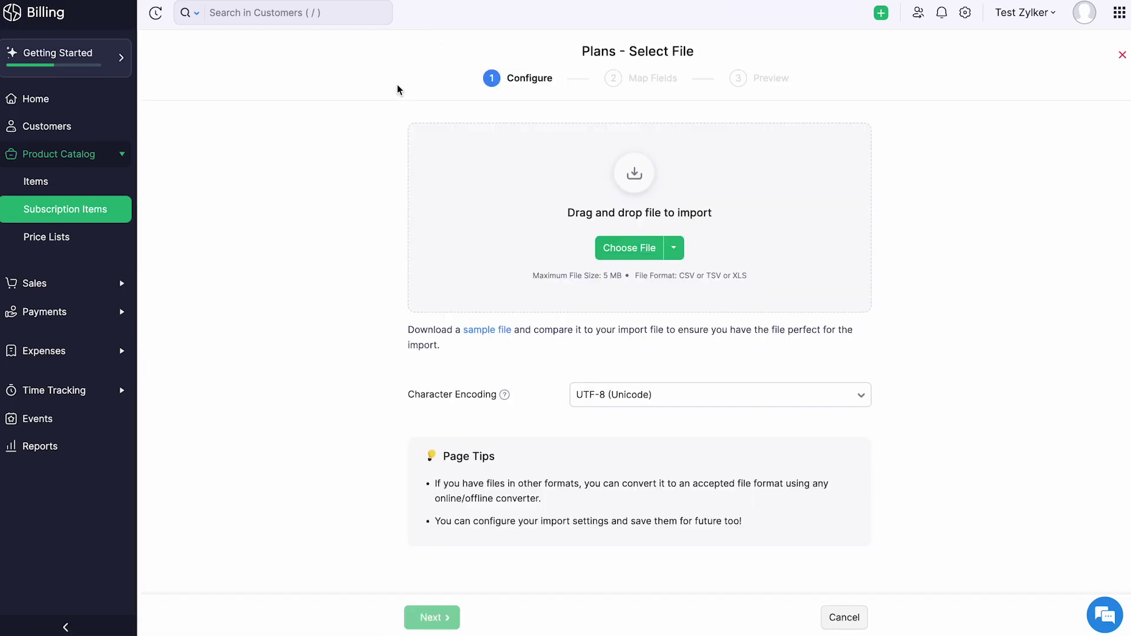
left_click(618, 246)
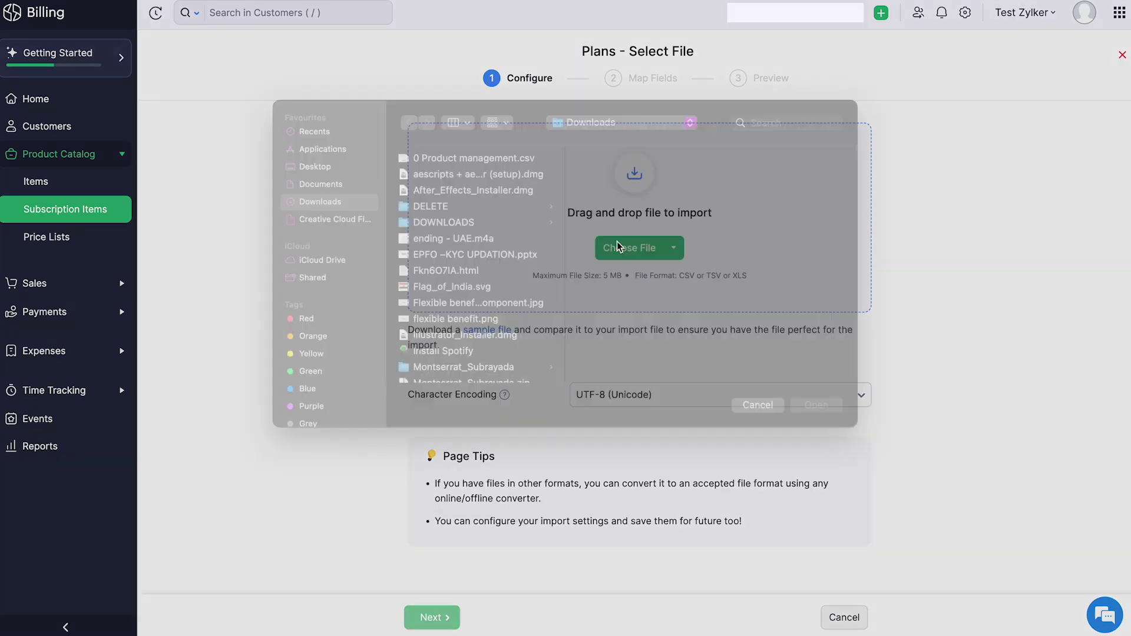
left_click(447, 186)
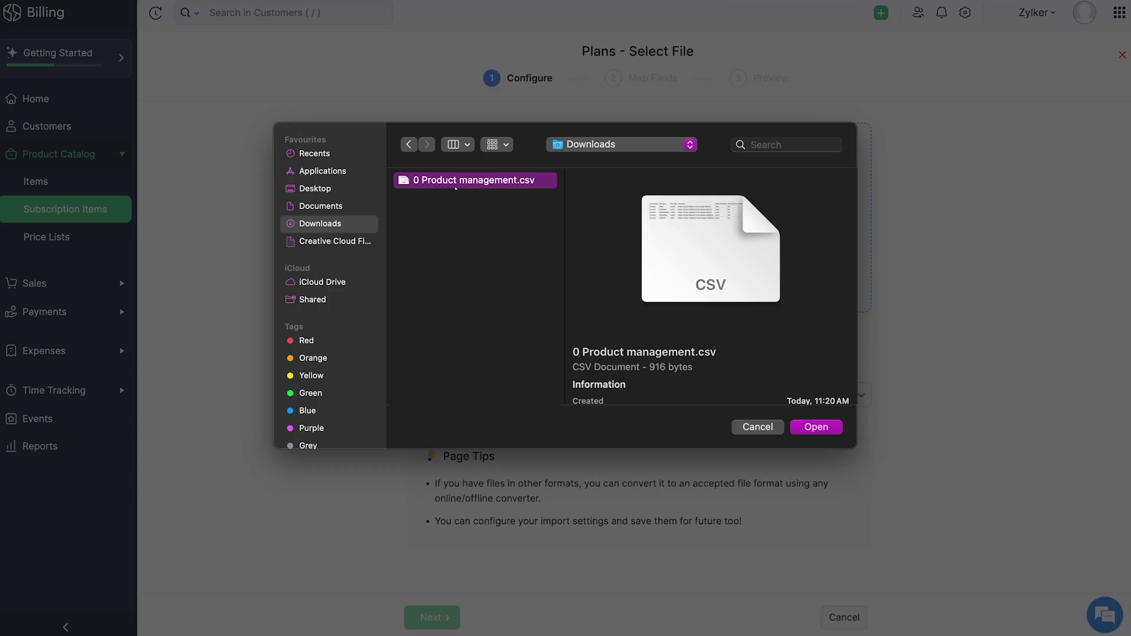
left_click(802, 432)
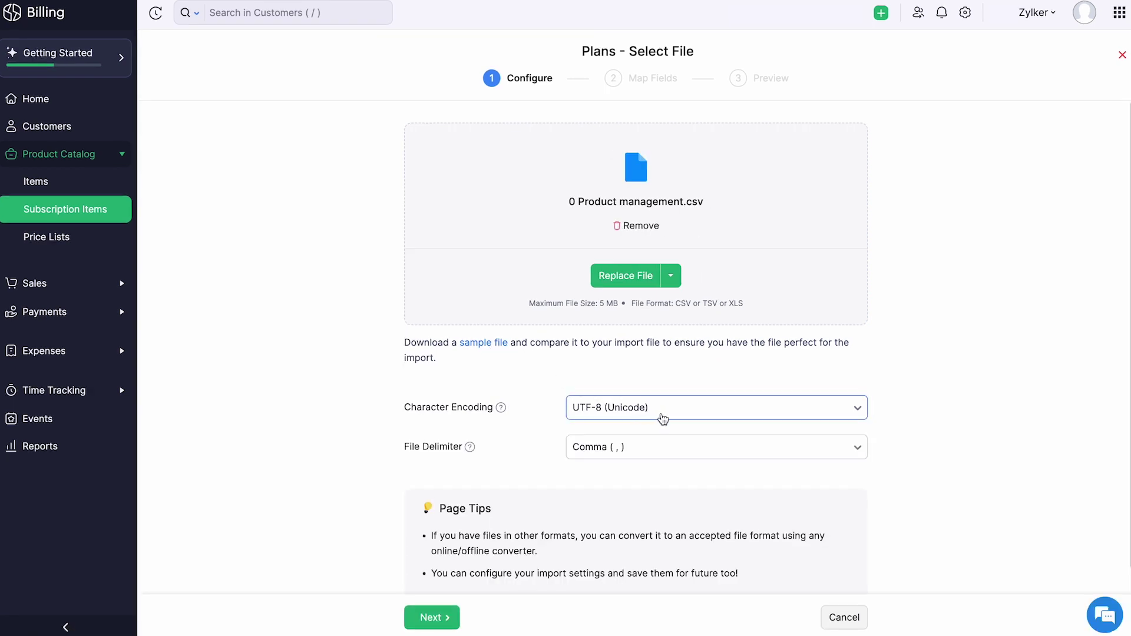
Step: Keep UTF-8 (Unicode) encoding and comma as the file delimiter
left_click(663, 419)
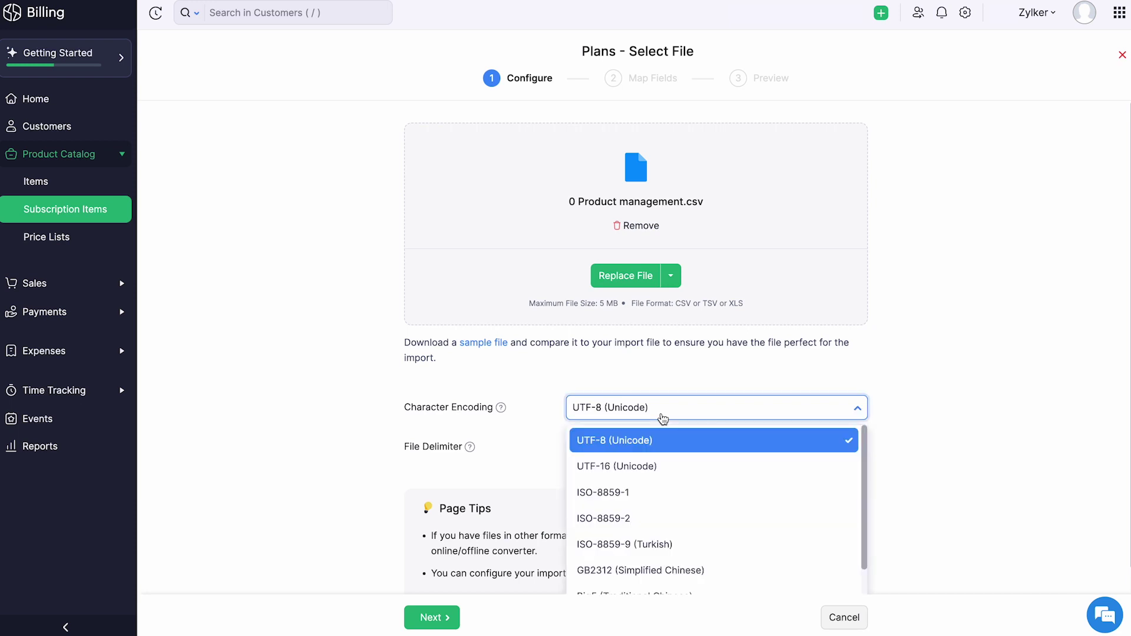
left_click(663, 419)
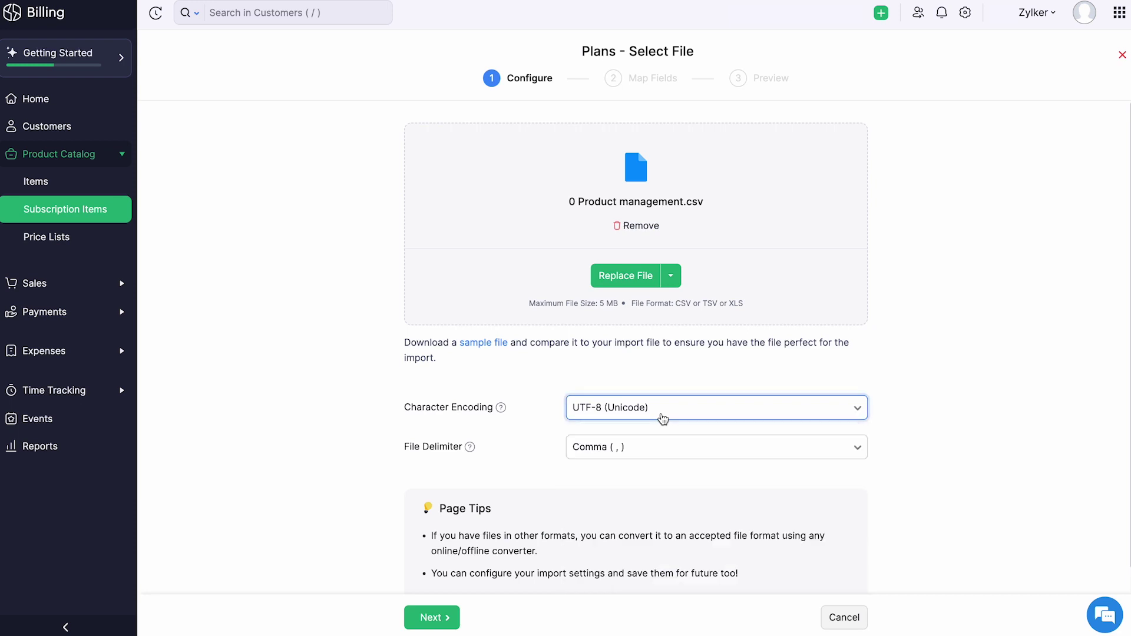
left_click(663, 453)
left_click(662, 452)
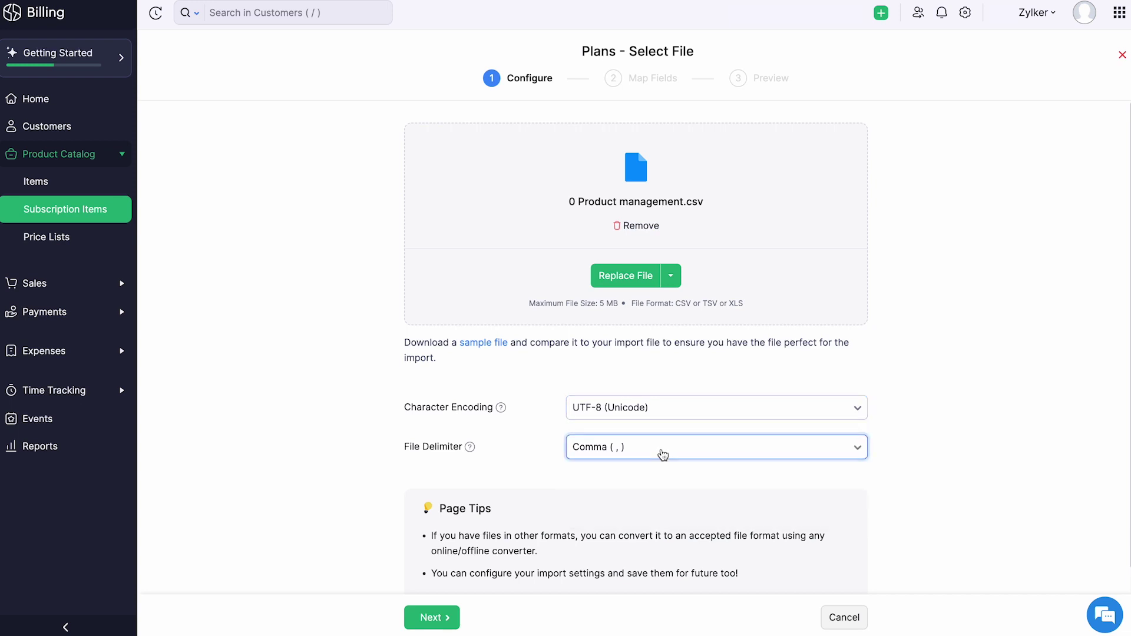
Step: Accept the auto-mapped Plan Code, Product Name and Plan Name fields and import all 5 plans
left_click(442, 619)
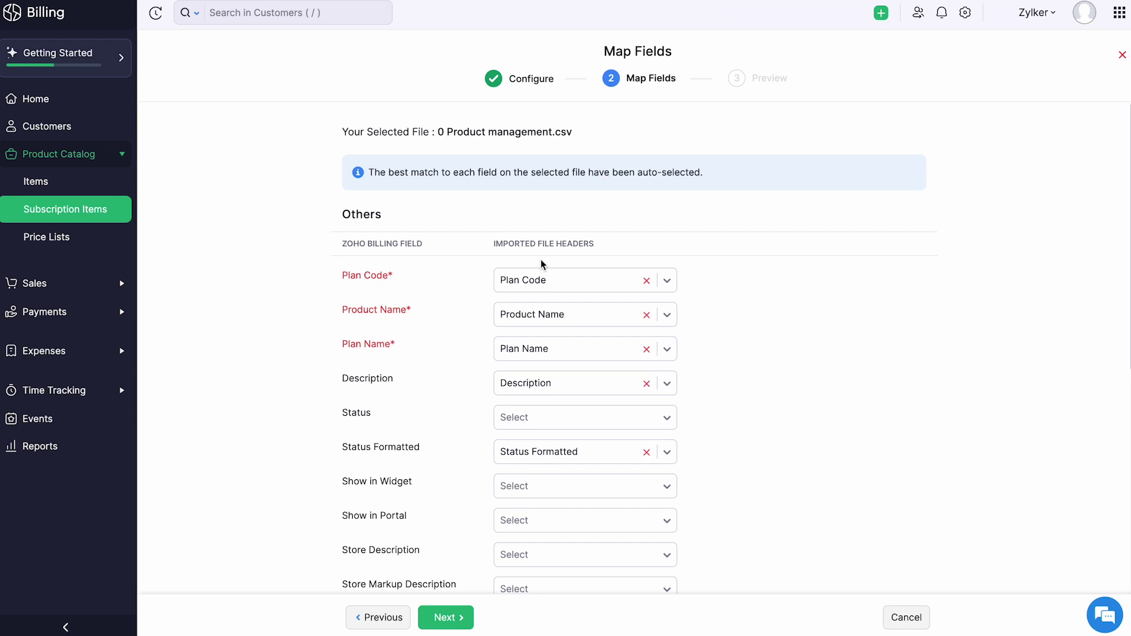
scroll(541, 263, "down", 7)
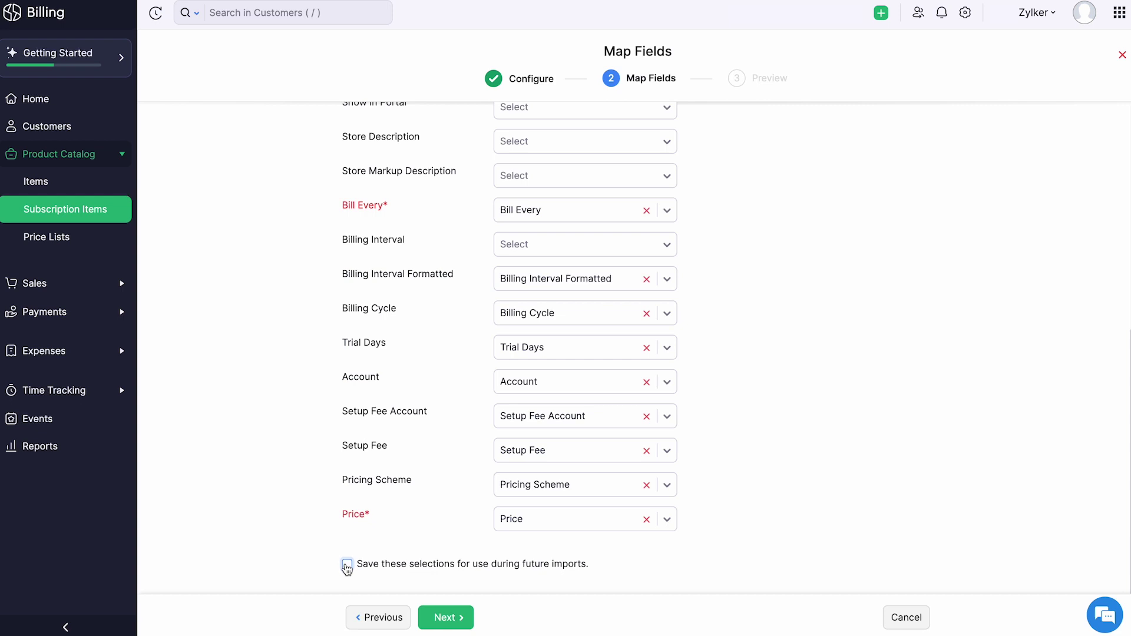
left_click(439, 617)
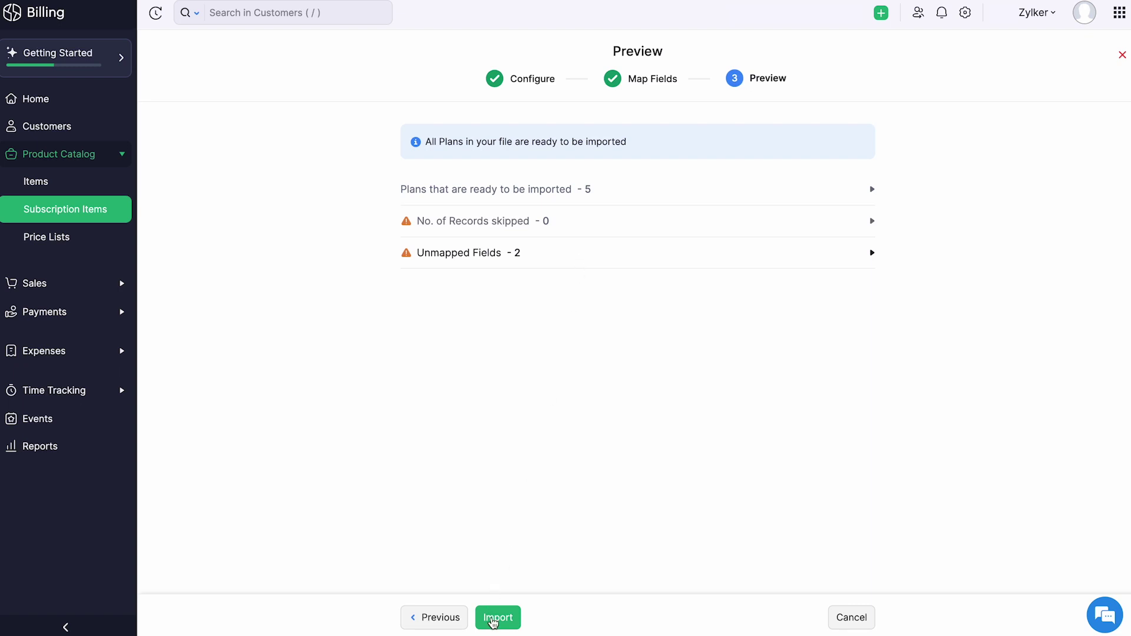
left_click(495, 621)
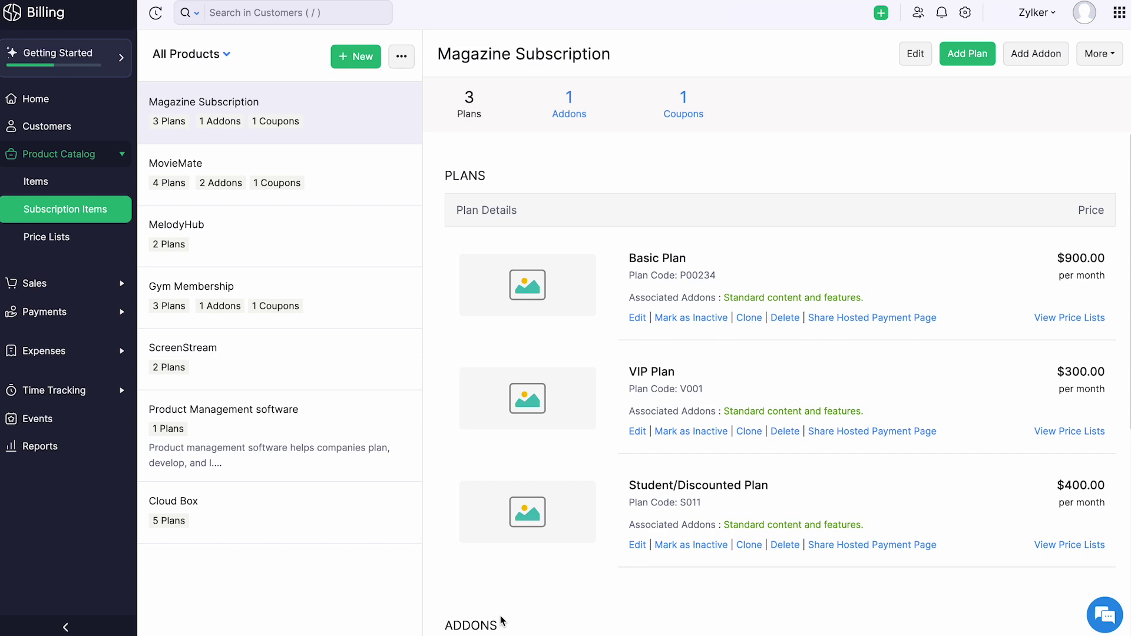
Step: Open Product Management software to view its Standard plan at $50 per month plus $30 setup
left_click(401, 451)
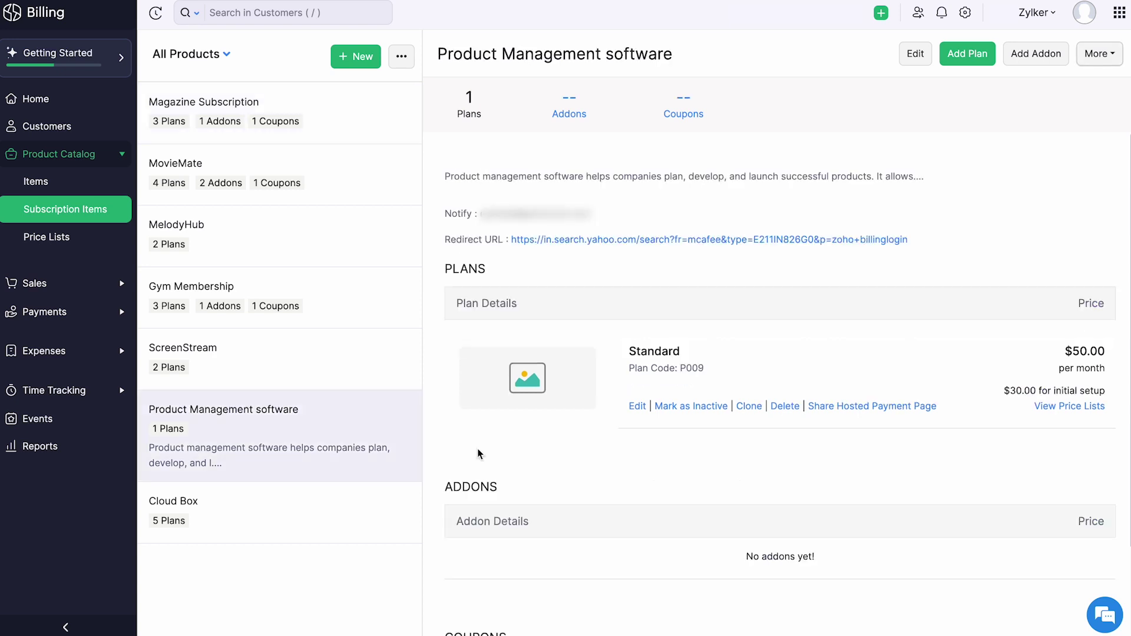
left_click(391, 59)
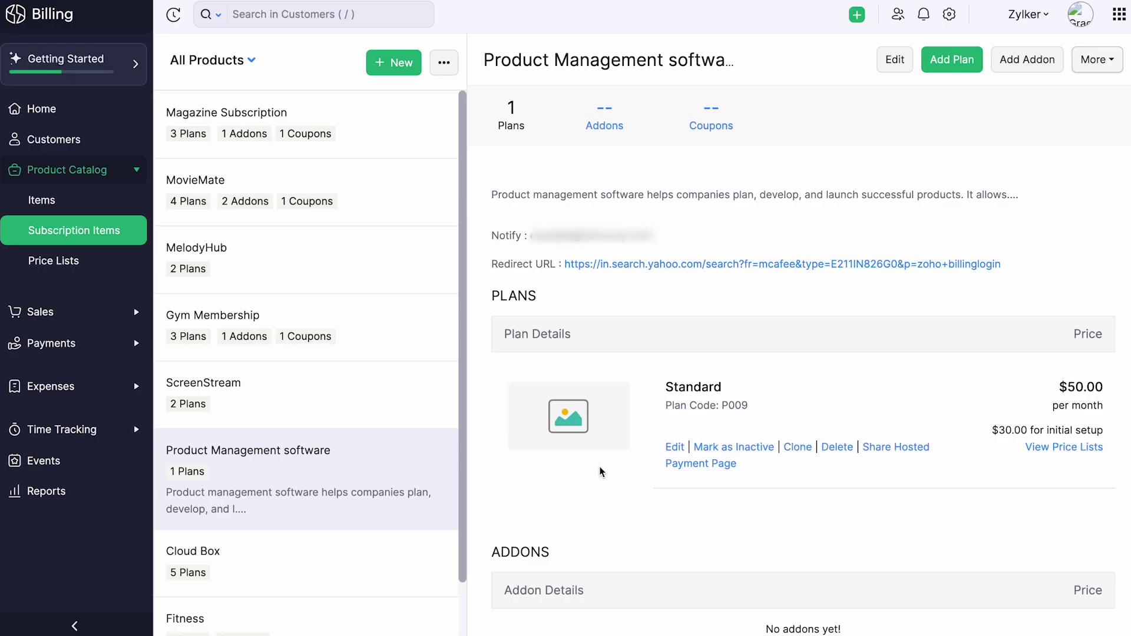
mouse_move(580, 440)
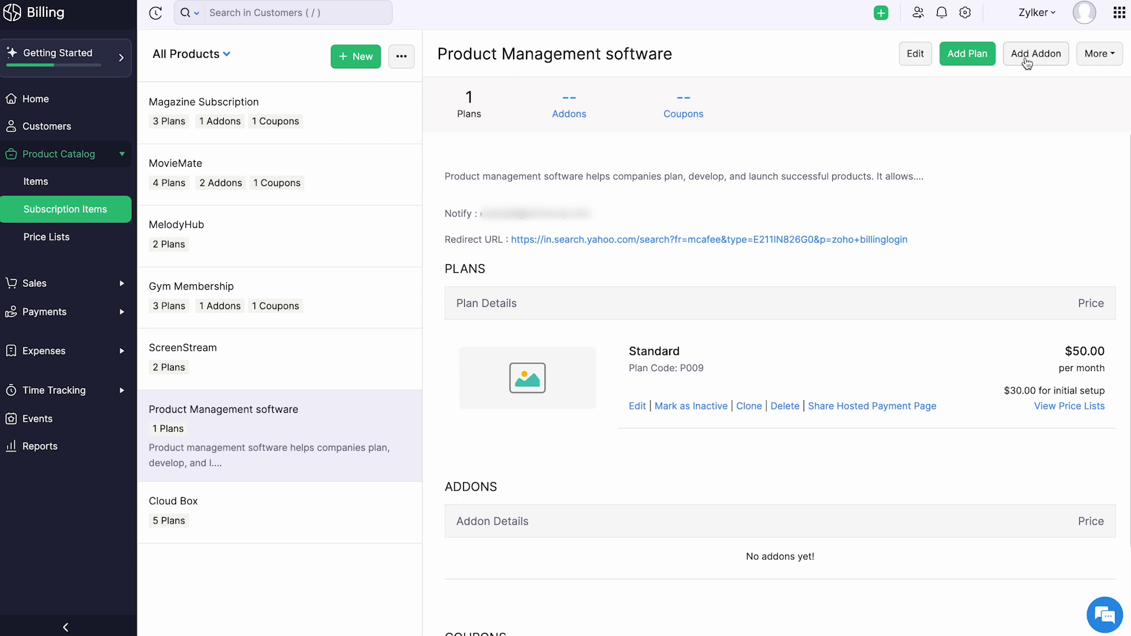
Step: Show the product's More actions menu and the import/export options for plans, addons and coupons
left_click(1105, 57)
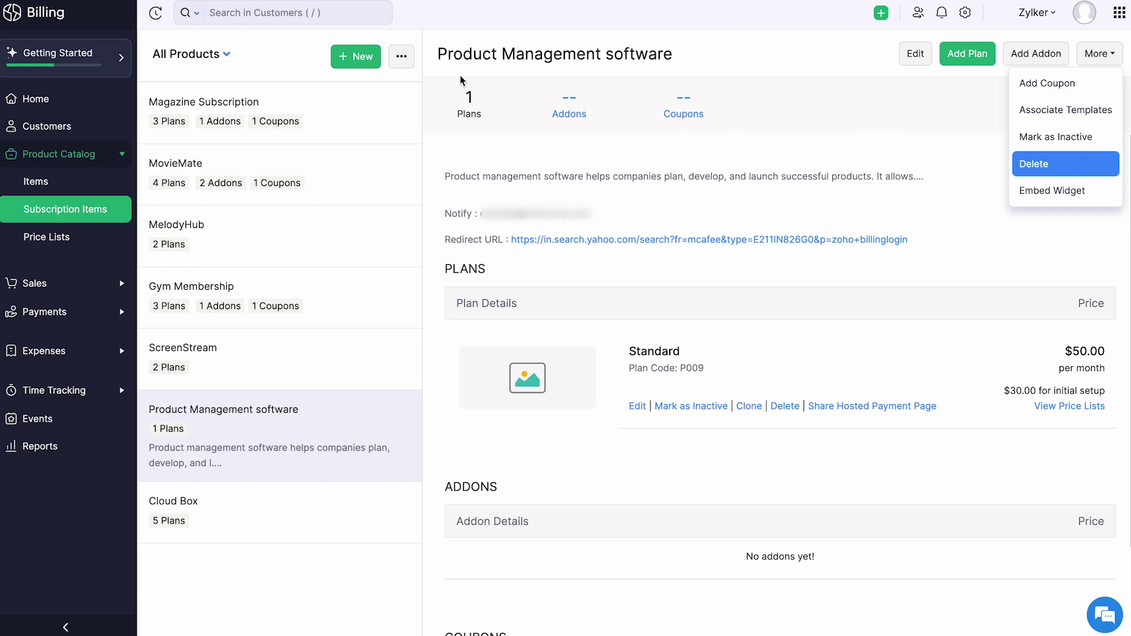
left_click(402, 57)
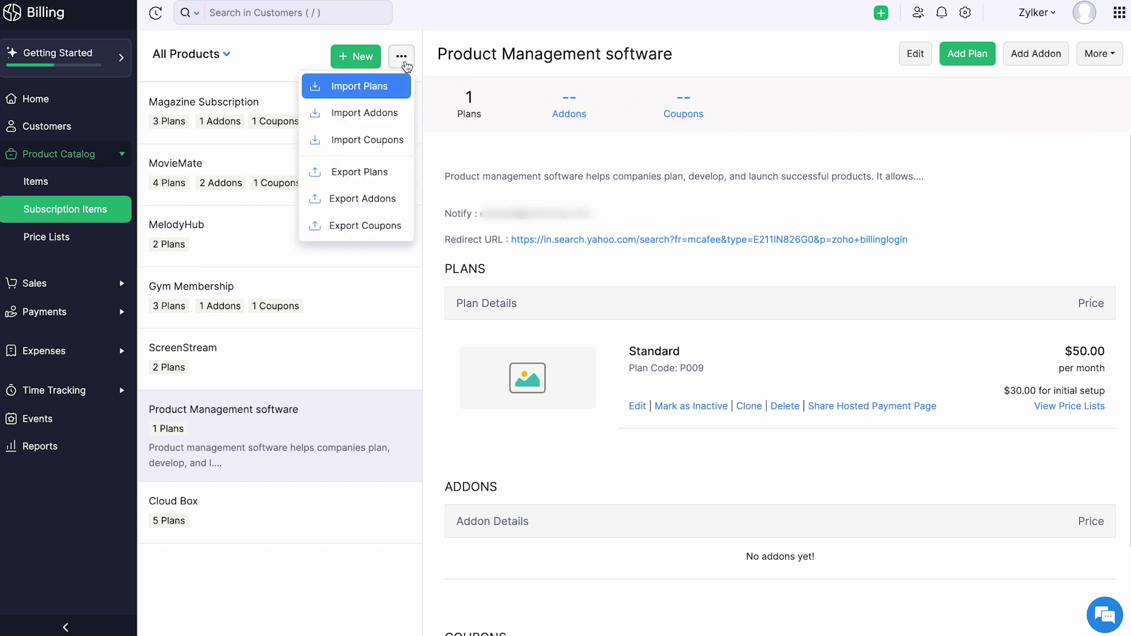